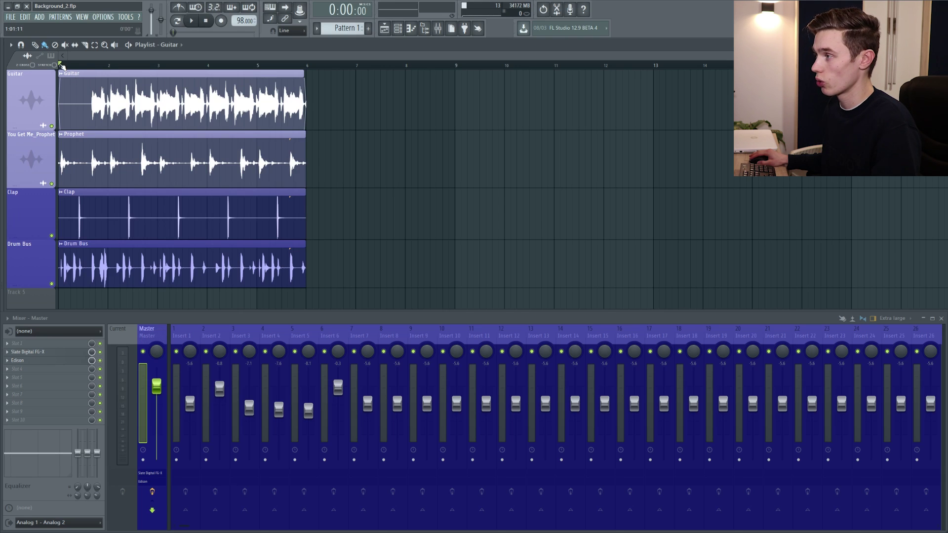
# - Select bars 1 to 5 and export them as a WAV file named 'Export 1'
pyautogui.moveTo(62, 66); pyautogui.dragTo(308, 73)
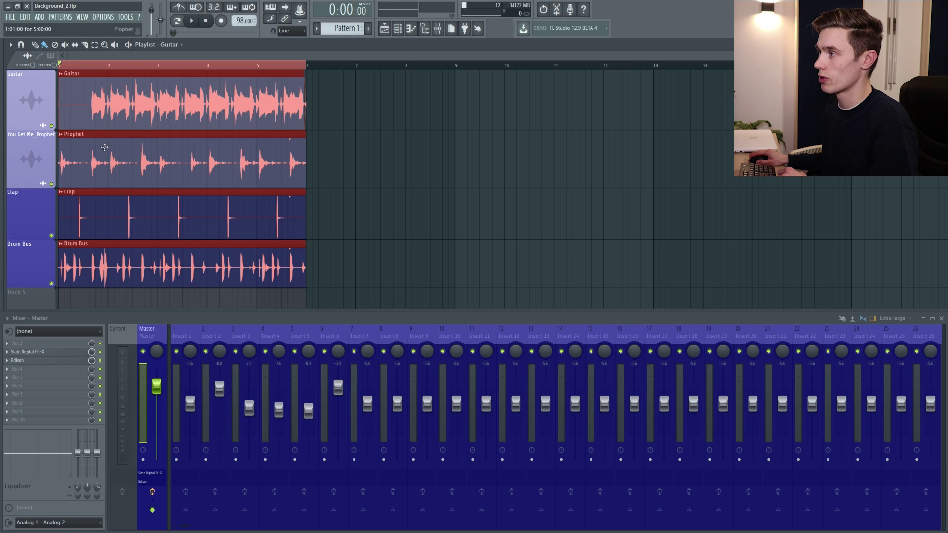
pyautogui.click(11, 18)
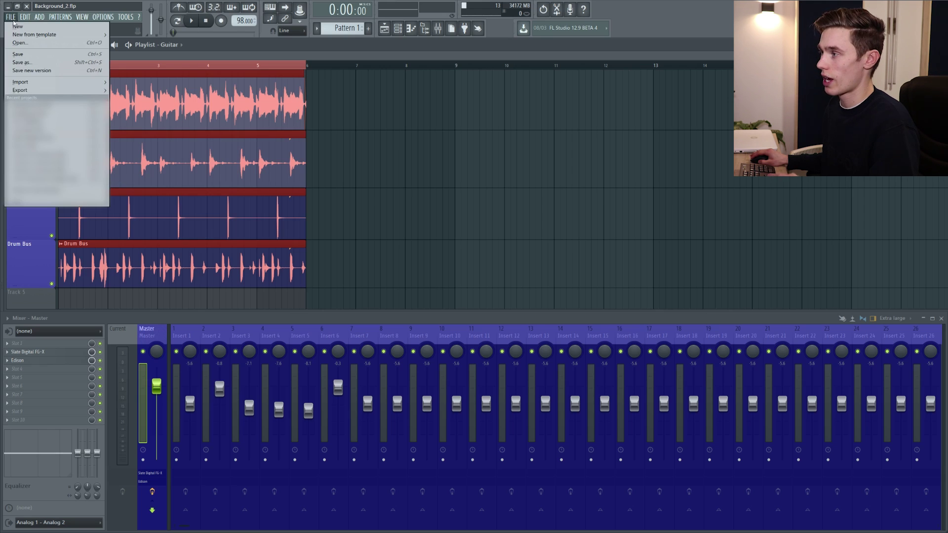
pyautogui.moveTo(52, 89)
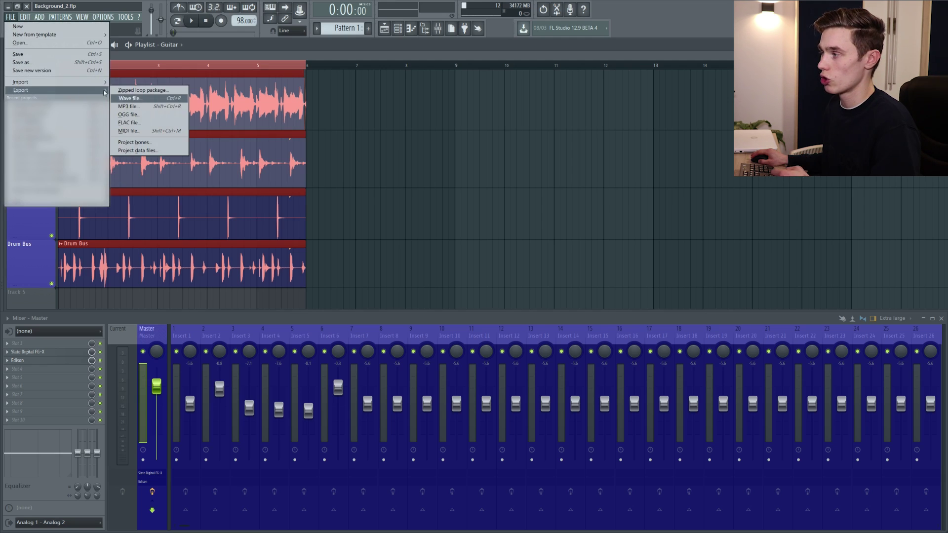
pyautogui.click(141, 101)
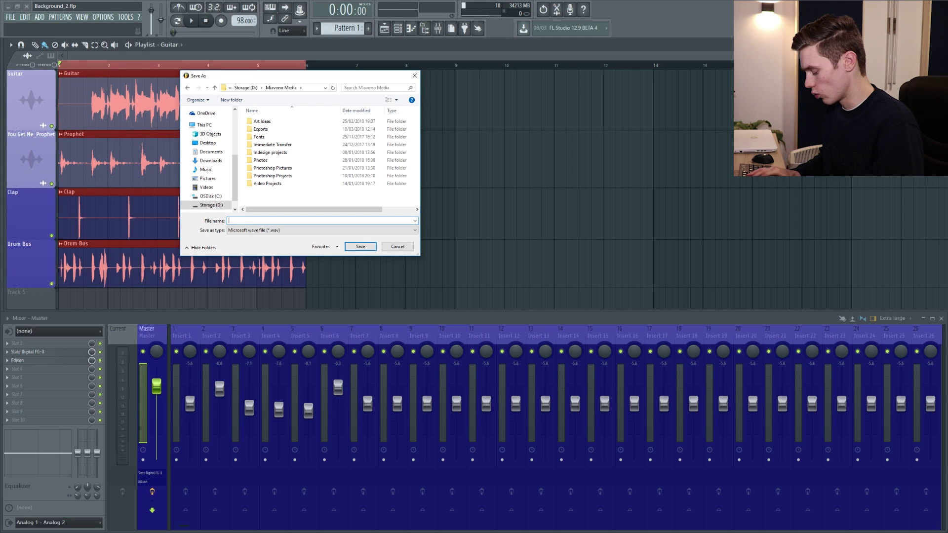
pyautogui.write('E')
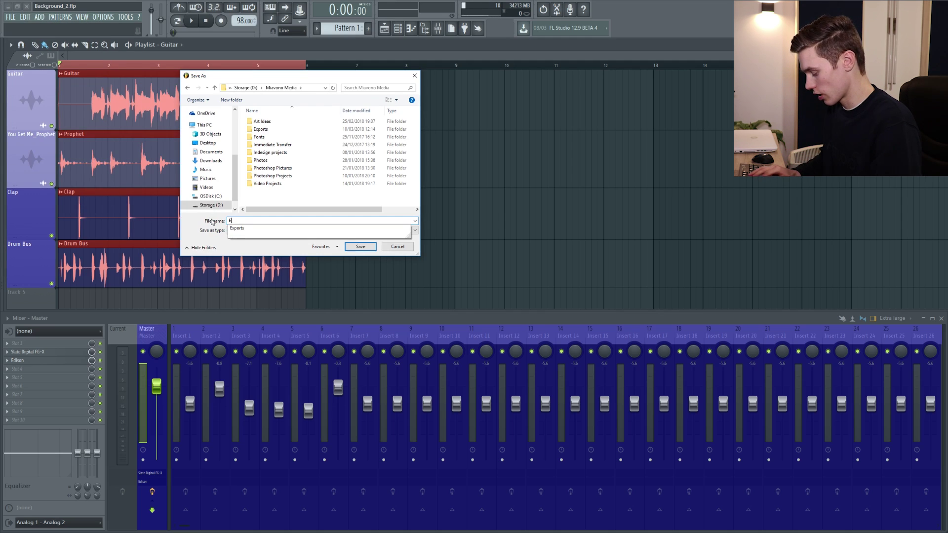
pyautogui.write('xport 1')
pyautogui.click(368, 245)
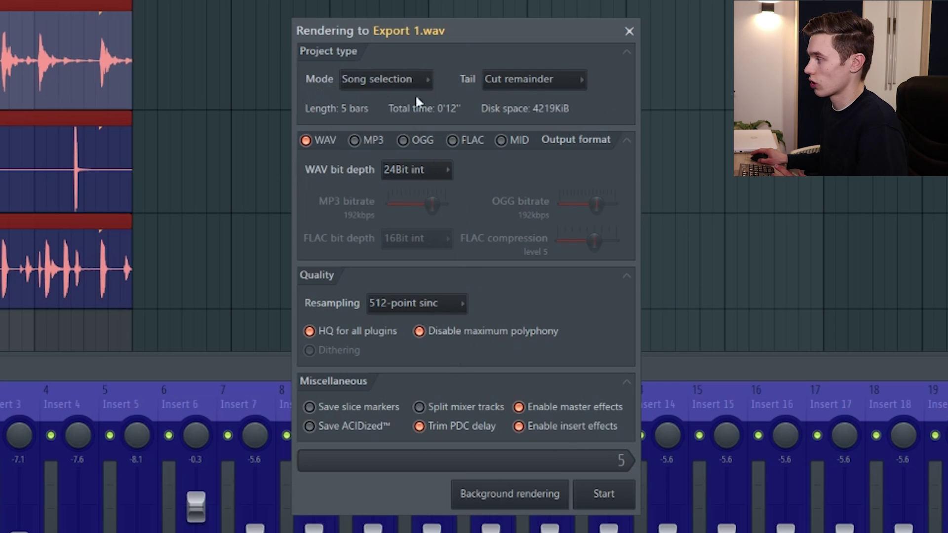
pyautogui.click(413, 81)
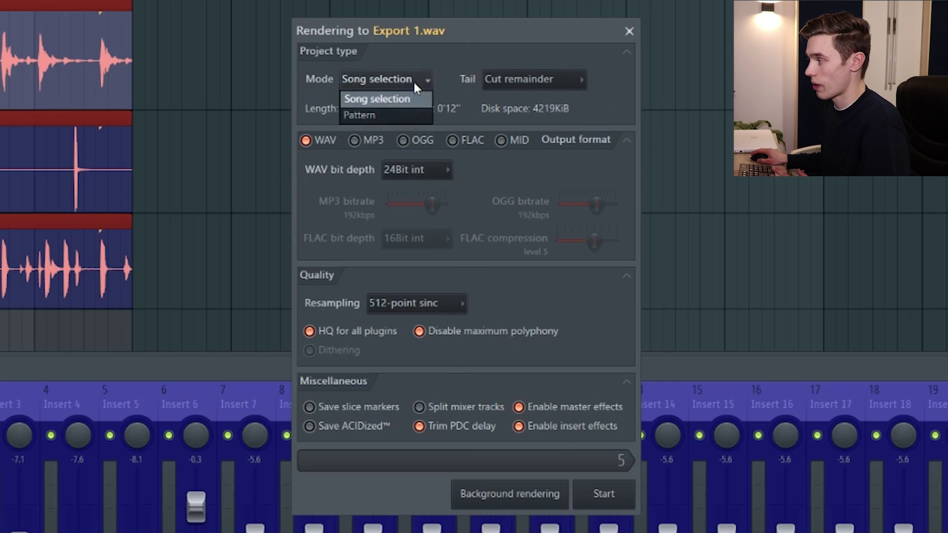
pyautogui.click(391, 99)
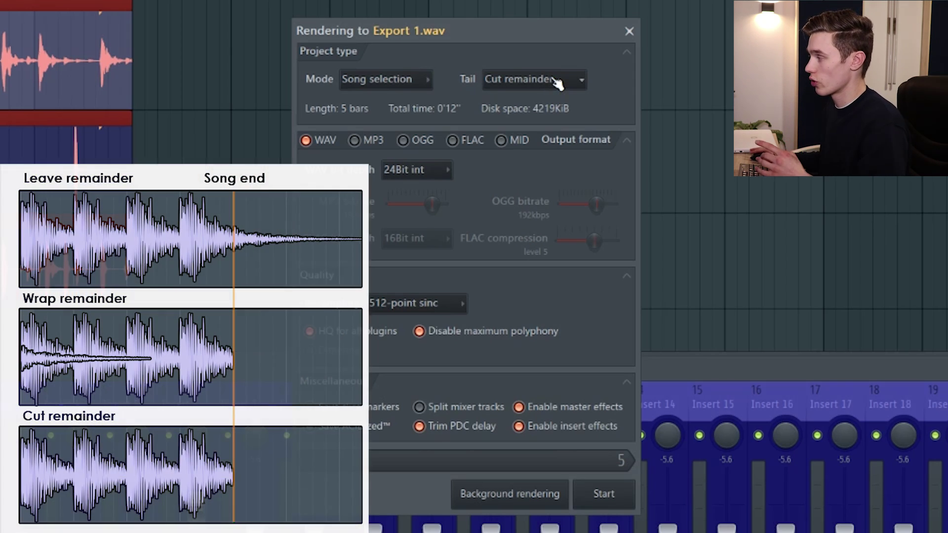
pyautogui.click(558, 81)
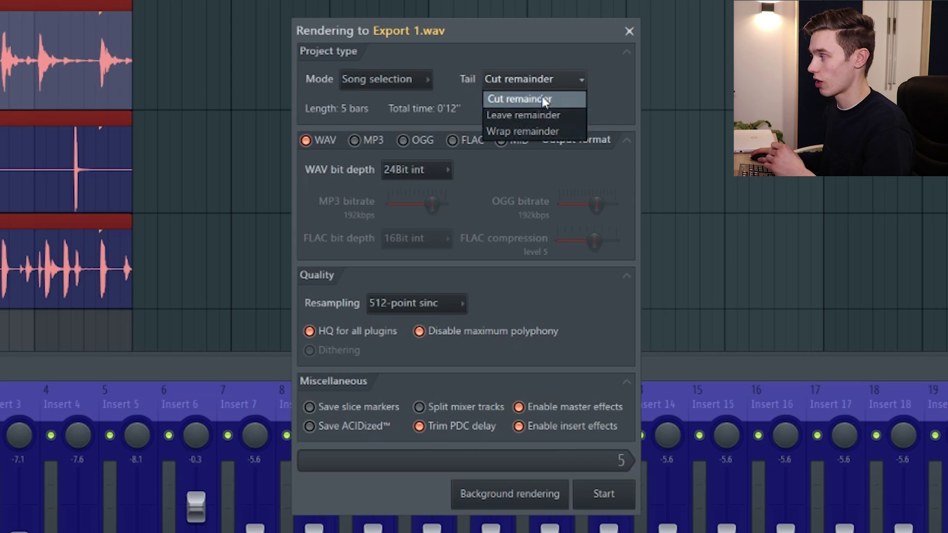
pyautogui.click(543, 100)
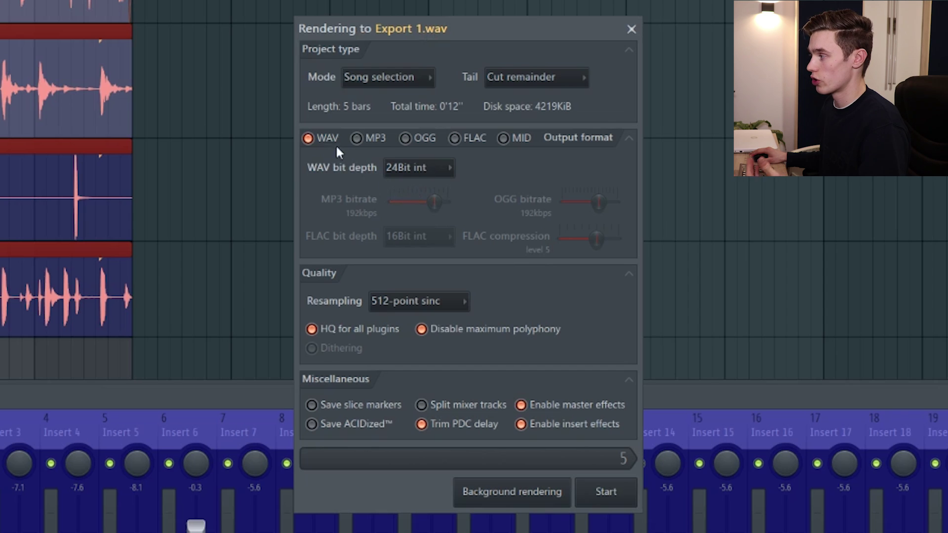
pyautogui.click(372, 142)
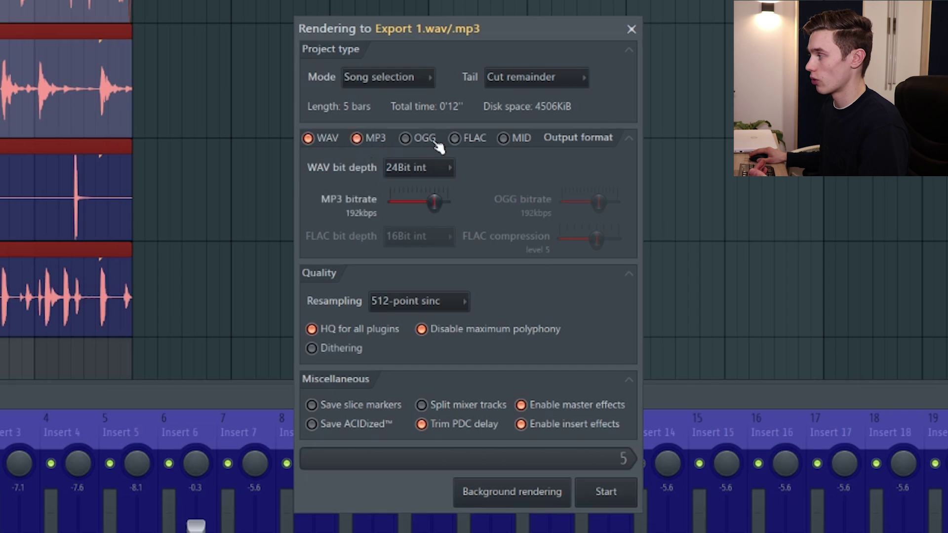
pyautogui.click(406, 141)
pyautogui.click(406, 141)
pyautogui.click(359, 141)
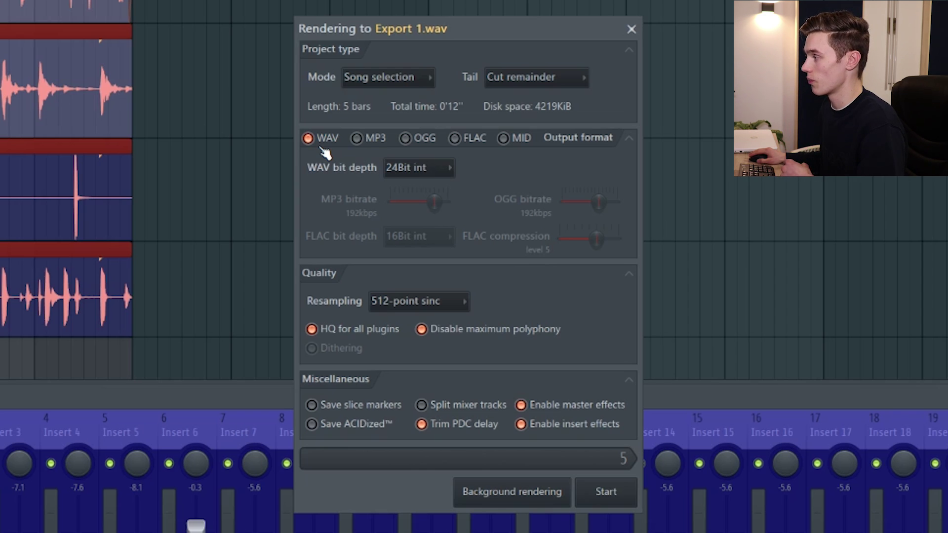
pyautogui.click(447, 171)
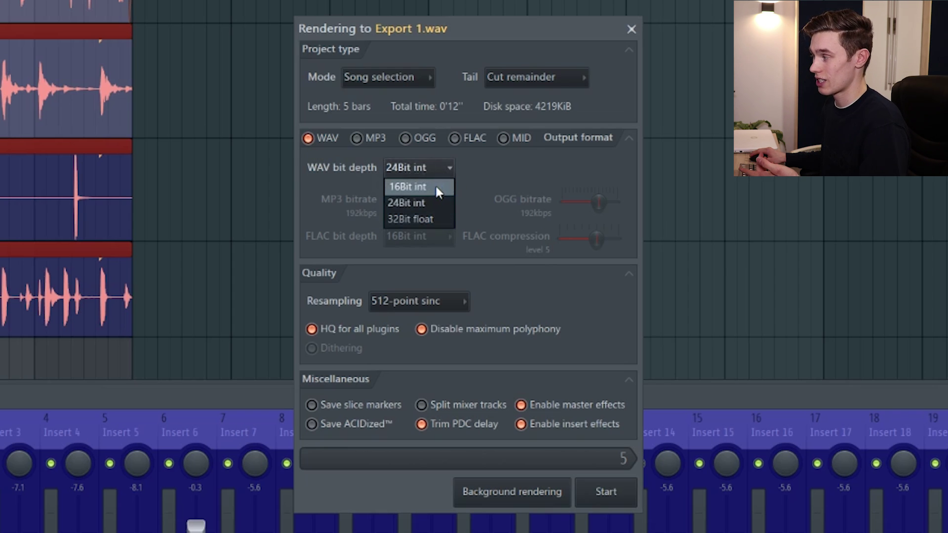
pyautogui.click(433, 203)
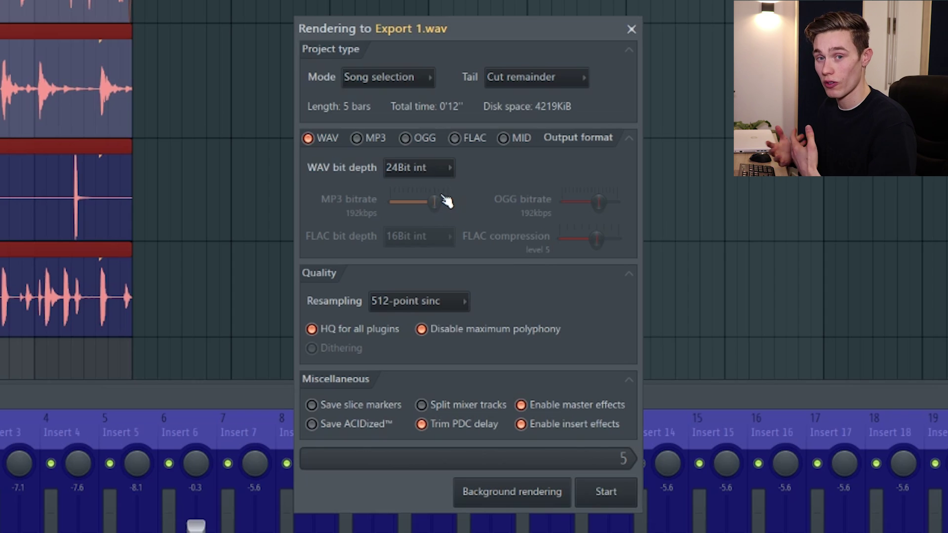
pyautogui.click(448, 169)
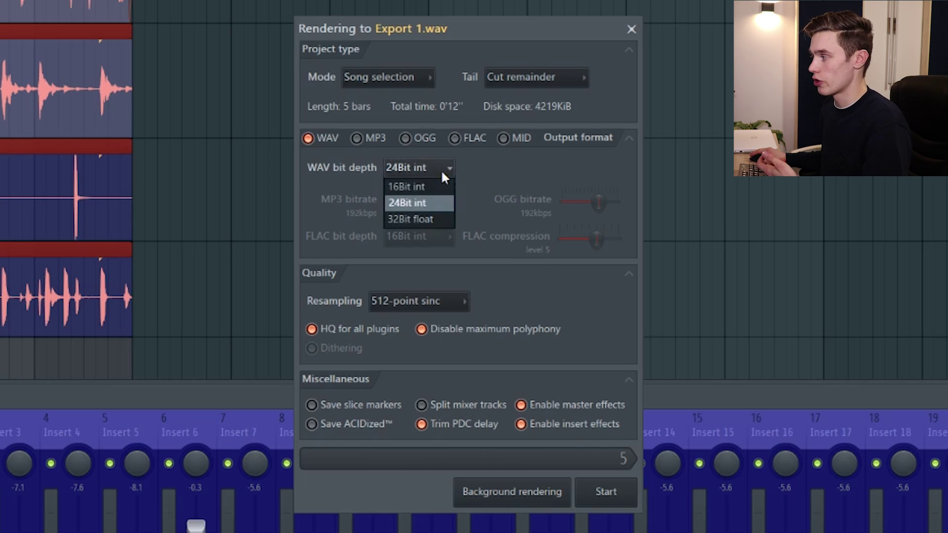
pyautogui.click(432, 203)
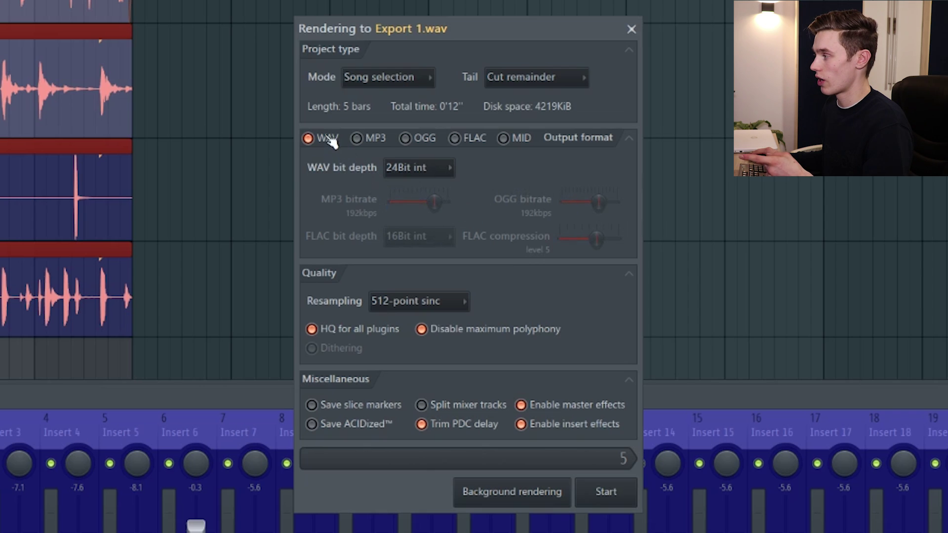
pyautogui.click(312, 140)
pyautogui.click(363, 141)
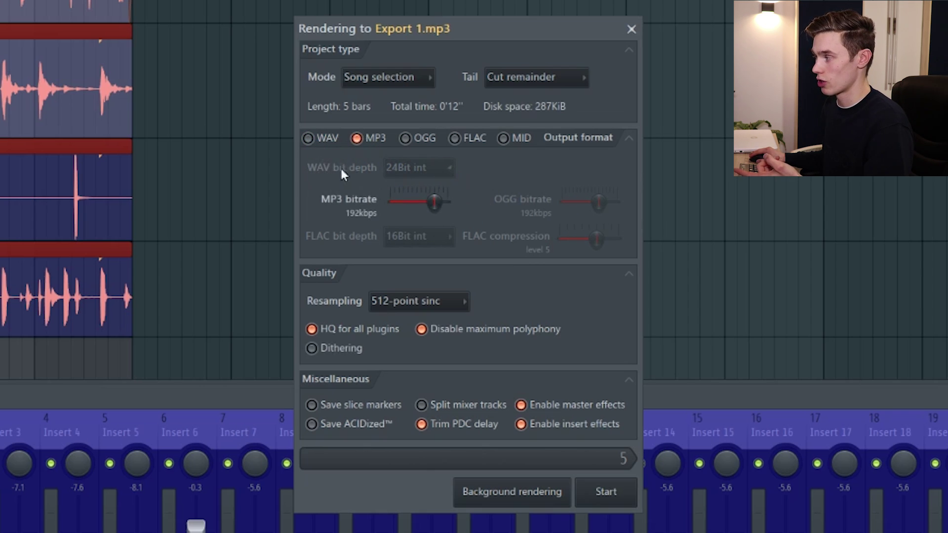
pyautogui.click(443, 167)
pyautogui.click(429, 219)
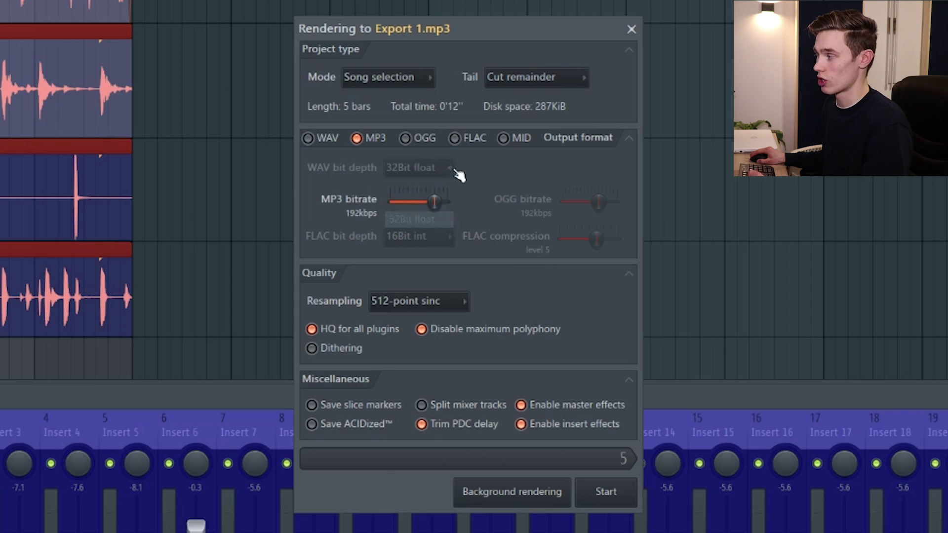
pyautogui.click(447, 168)
pyautogui.click(436, 203)
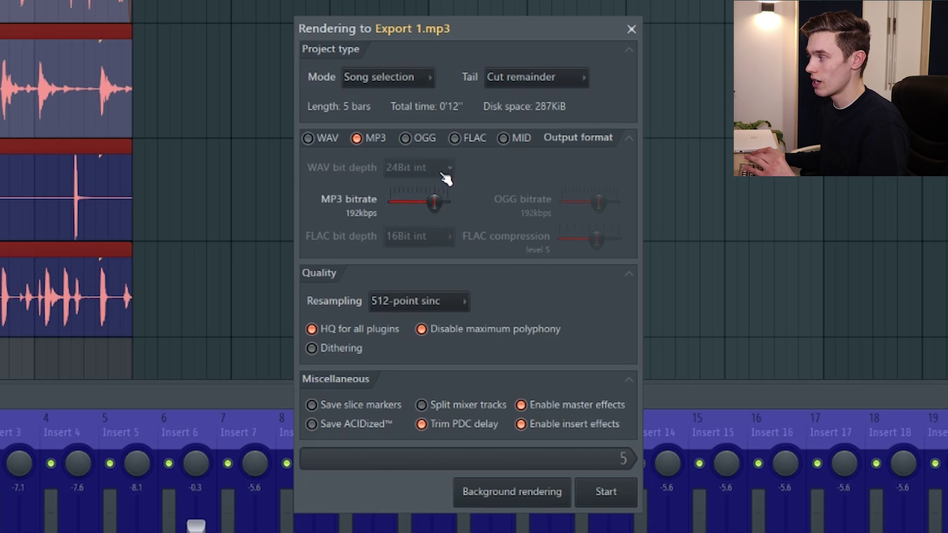
pyautogui.click(309, 139)
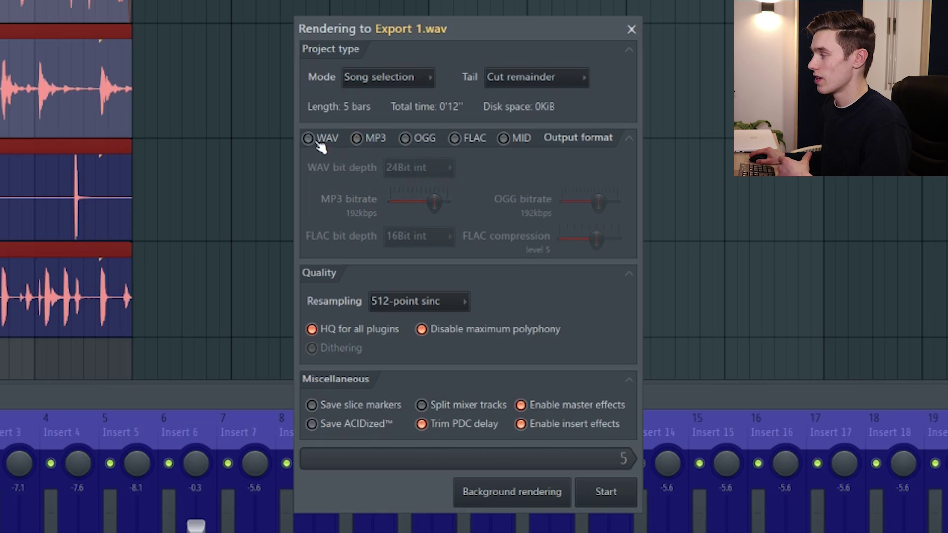
pyautogui.click(309, 139)
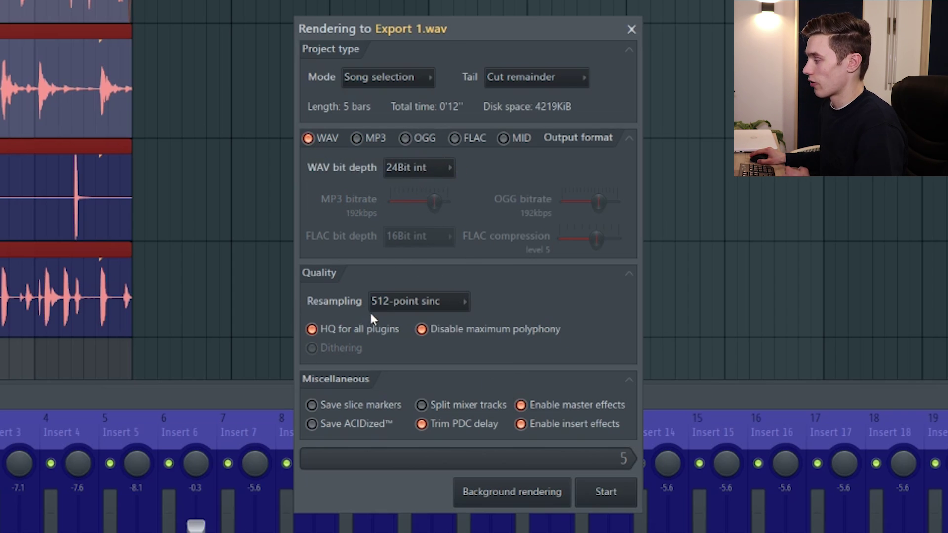
# - Compare the resampling options, including 6-point Hermite, and settle on 512-point sinc
pyautogui.click(439, 301)
pyautogui.click(444, 303)
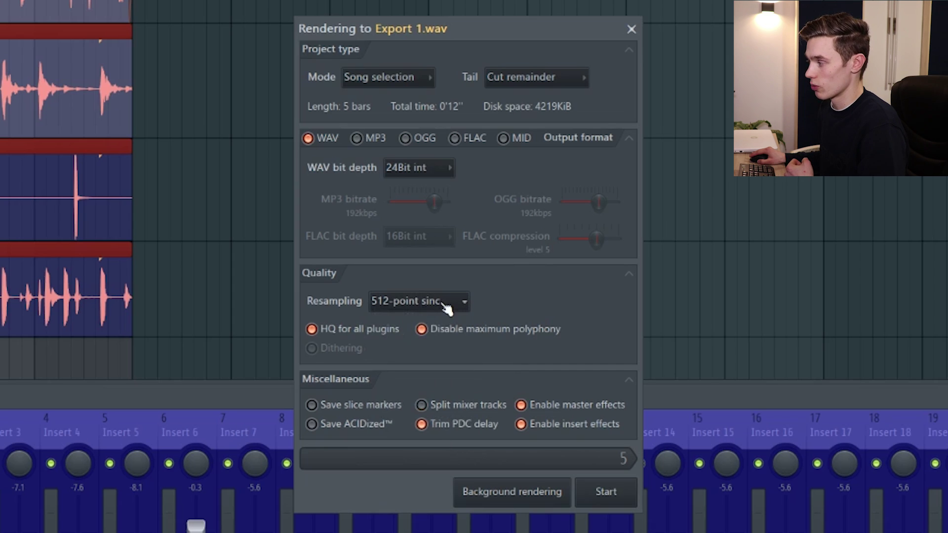
pyautogui.click(442, 303)
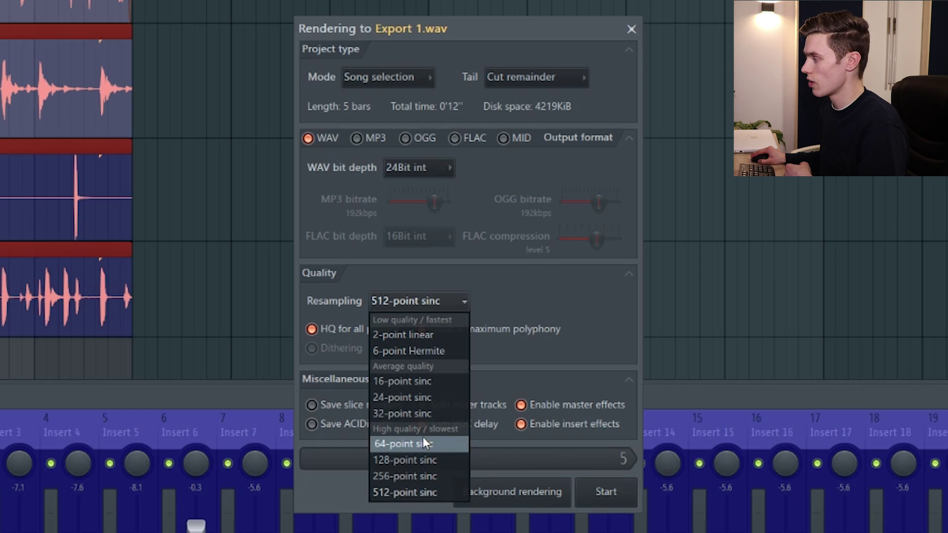
pyautogui.click(428, 351)
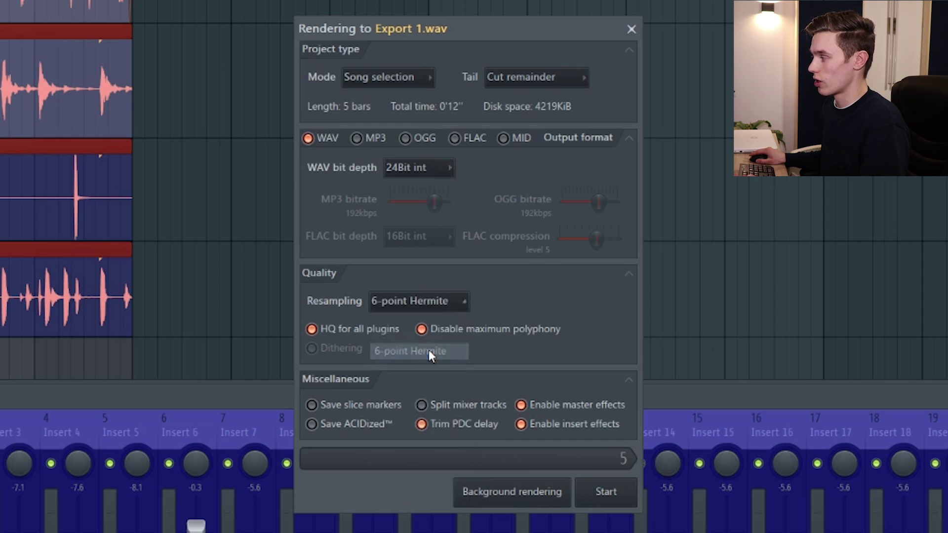
pyautogui.click(429, 306)
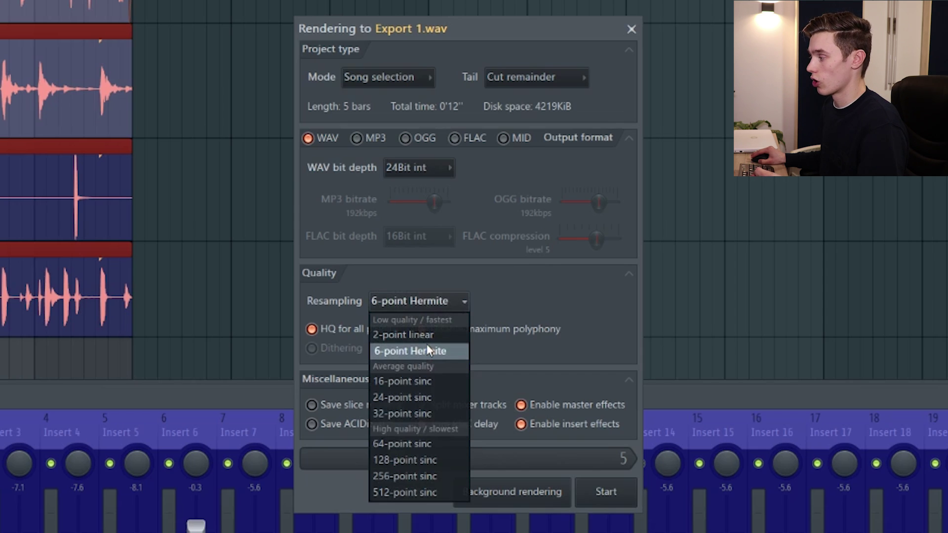
pyautogui.click(420, 492)
pyautogui.click(441, 302)
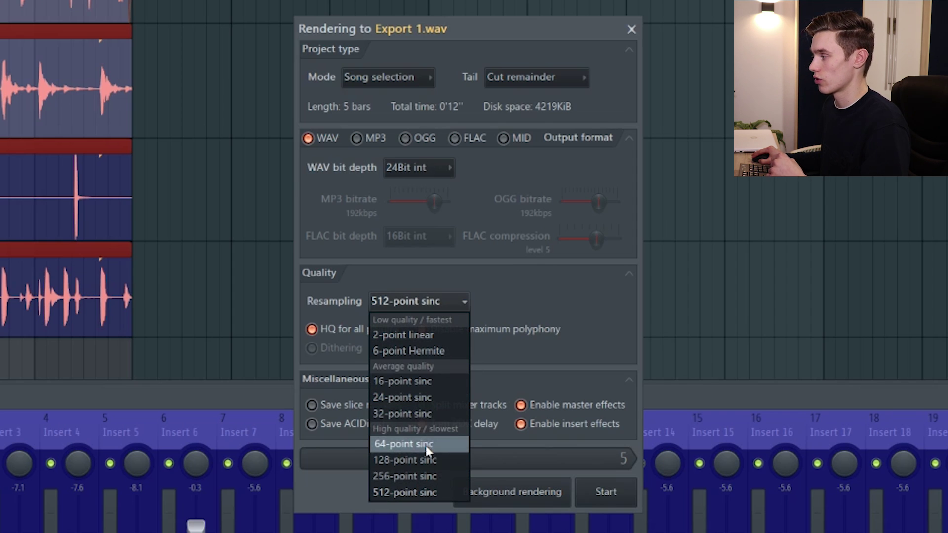
pyautogui.click(423, 490)
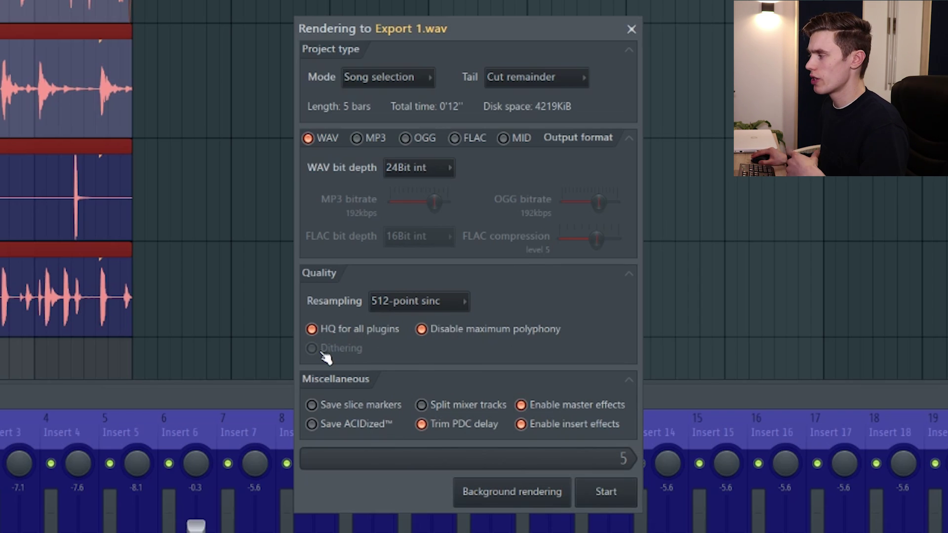
# - Try 16Bit int bit depth twice, keep 24Bit int, and collapse the Miscellaneous section
pyautogui.click(447, 171)
pyautogui.click(424, 188)
pyautogui.click(436, 174)
pyautogui.click(428, 203)
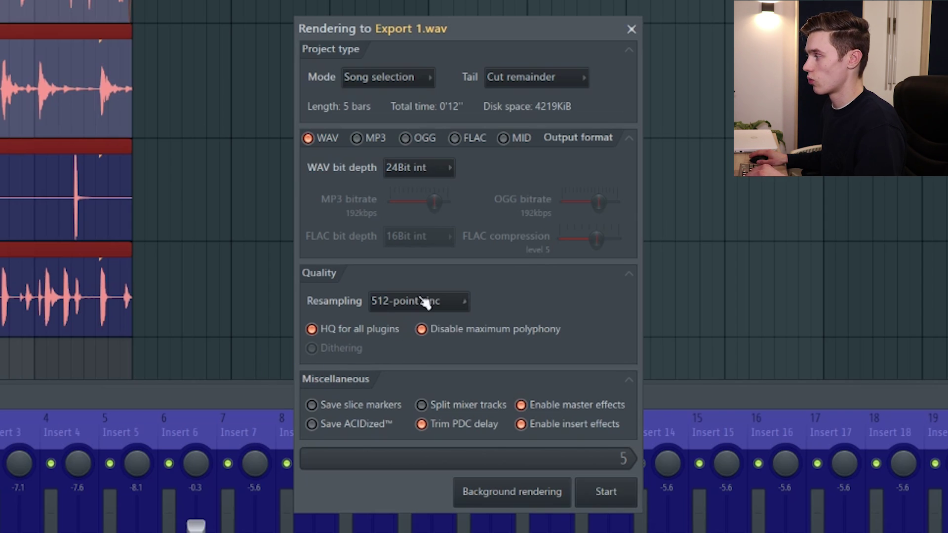
pyautogui.click(438, 171)
pyautogui.click(425, 187)
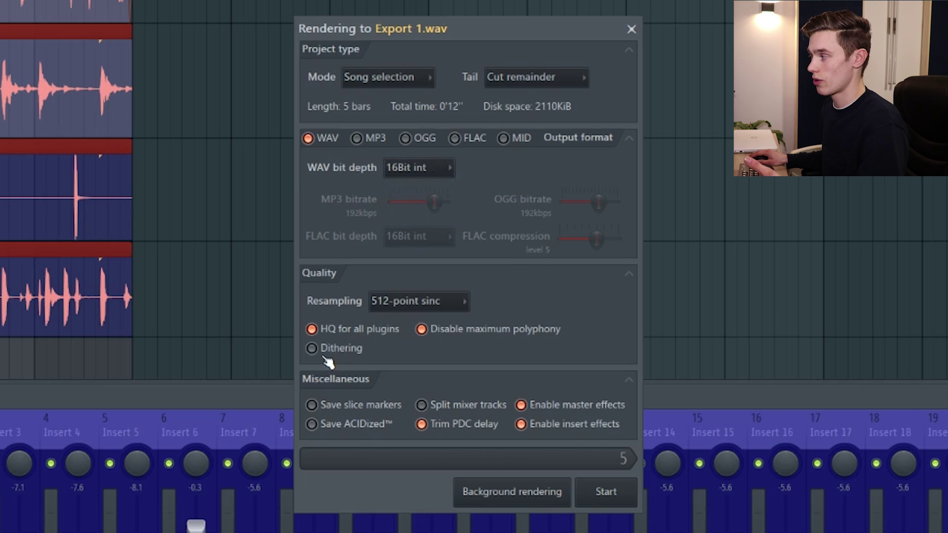
pyautogui.click(431, 171)
pyautogui.click(423, 203)
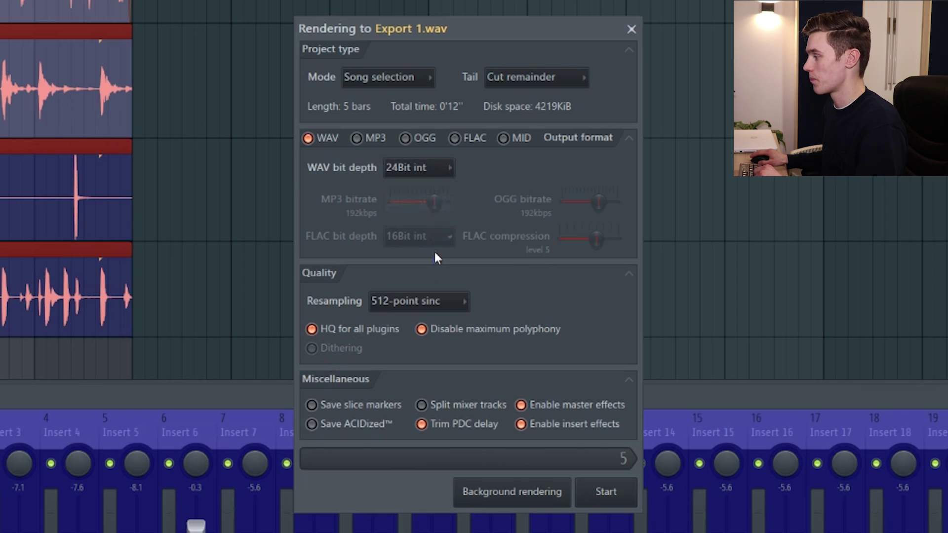
pyautogui.click(629, 381)
# - Collapse the Quality and Output format sections, then re-expand Output format, Quality and Miscellaneous
pyautogui.click(629, 274)
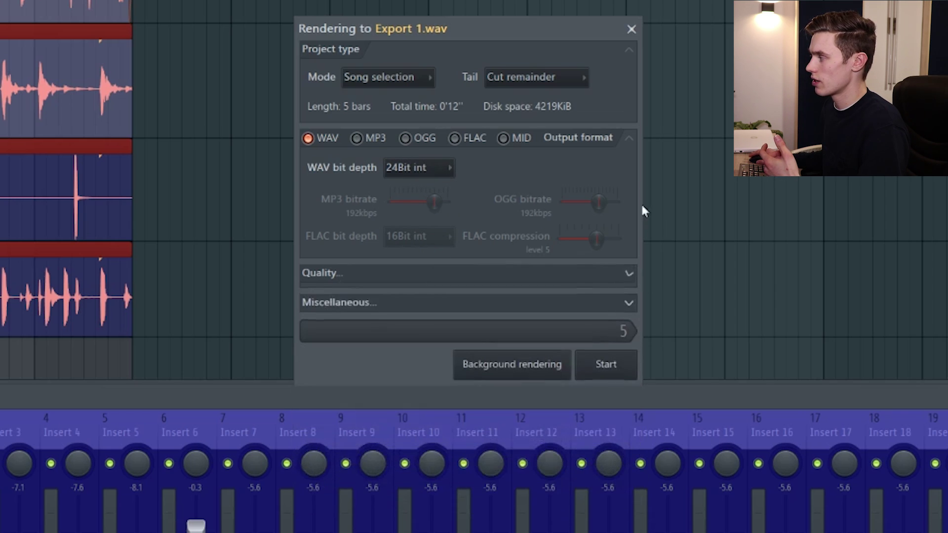
pyautogui.click(630, 139)
pyautogui.click(630, 140)
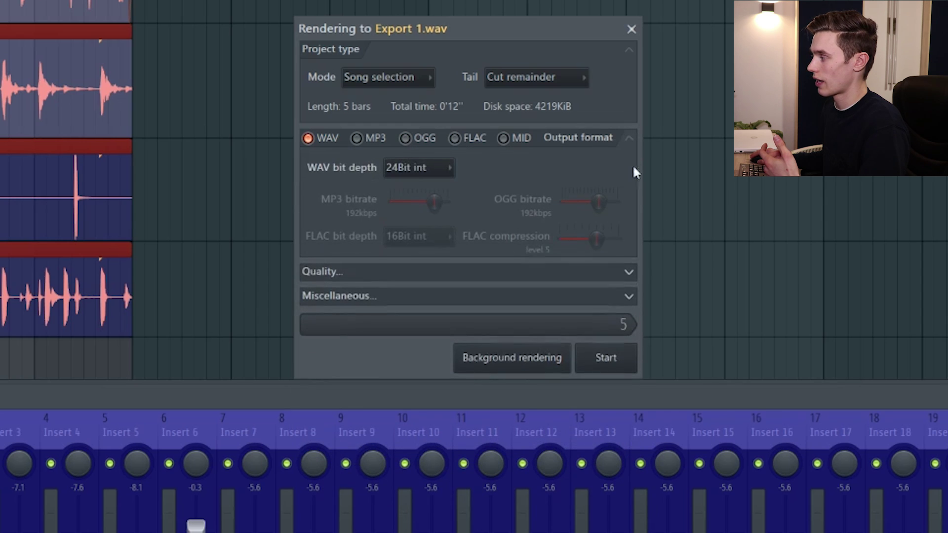
pyautogui.click(630, 271)
pyautogui.click(632, 385)
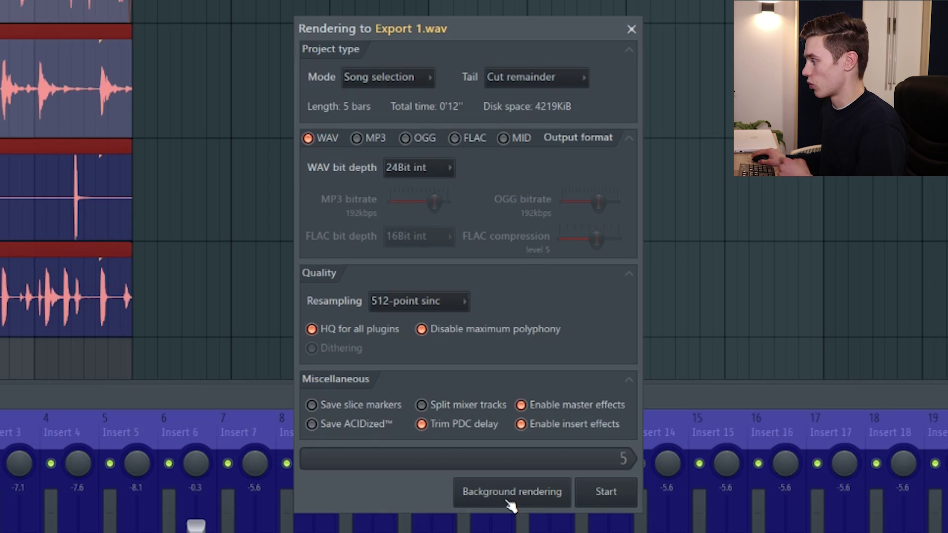
# - Render Export 1.wav, drag it into the playlist to check it, then delete the clip
pyautogui.click(607, 498)
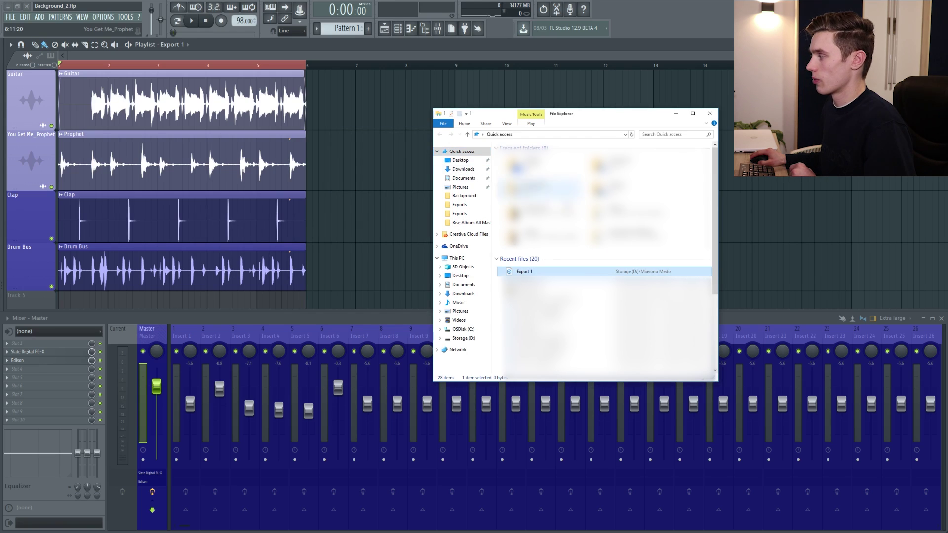
pyautogui.moveTo(588, 272); pyautogui.dragTo(414, 116)
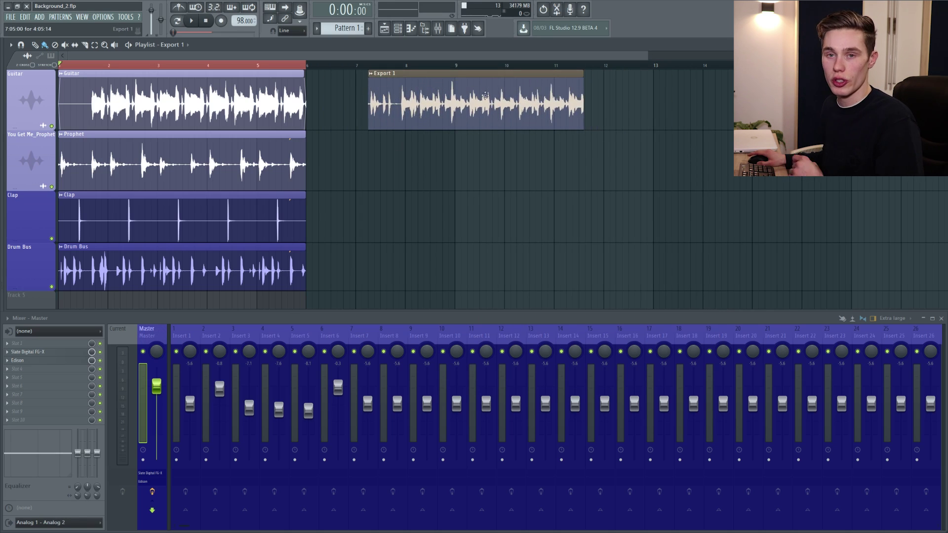
pyautogui.rightClick(486, 95)
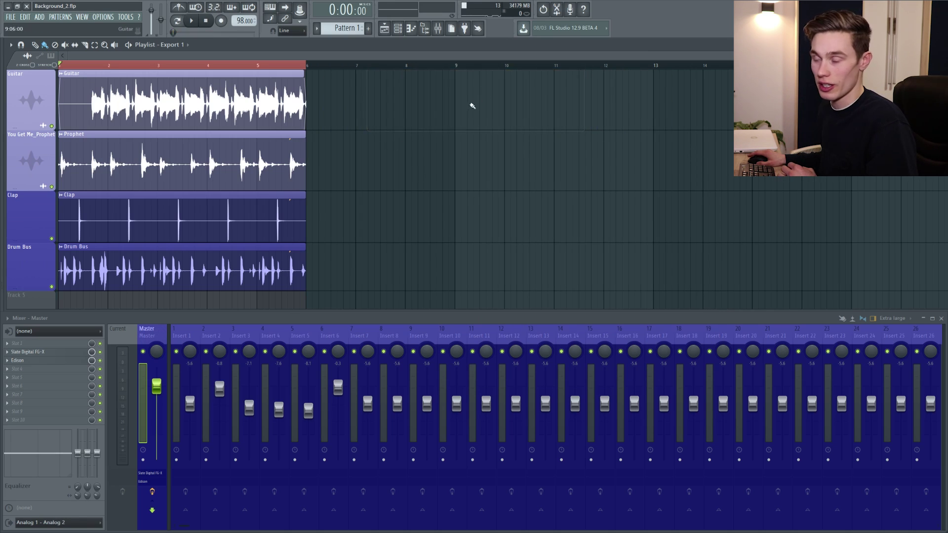
# - Turn on Dither in the master's FG-X with 24-bit output resolution, then close the plugin
pyautogui.click(69, 352)
pyautogui.moveTo(556, 129); pyautogui.dragTo(469, 141)
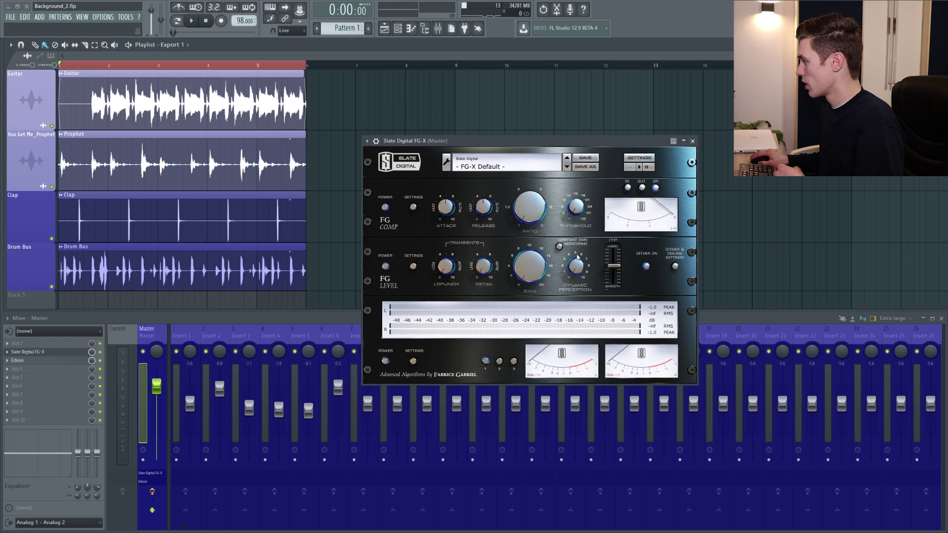
pyautogui.click(647, 267)
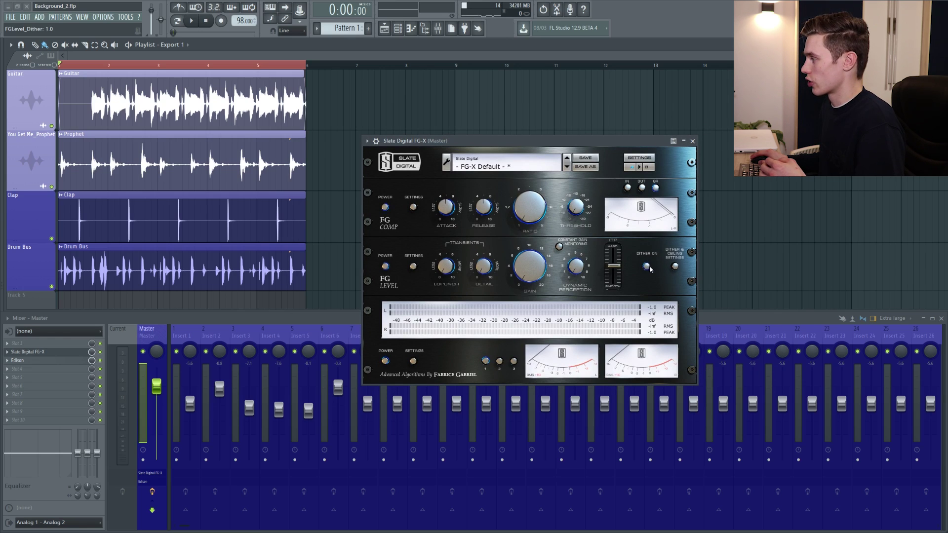
pyautogui.click(675, 267)
pyautogui.click(516, 227)
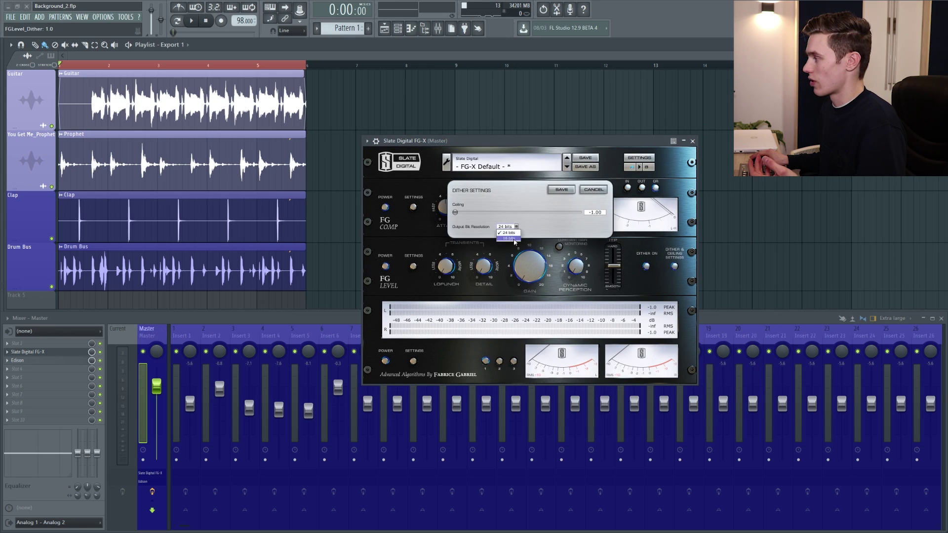
pyautogui.click(512, 233)
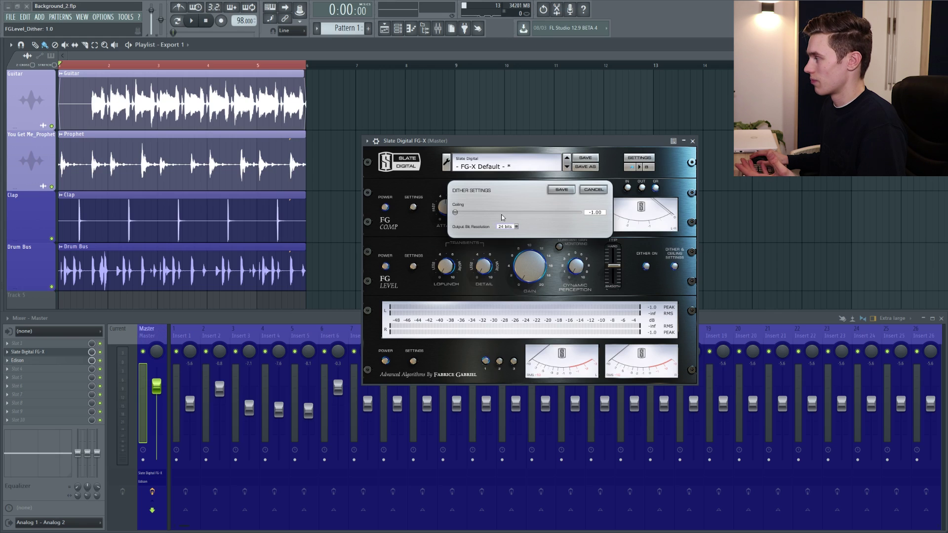
pyautogui.click(562, 191)
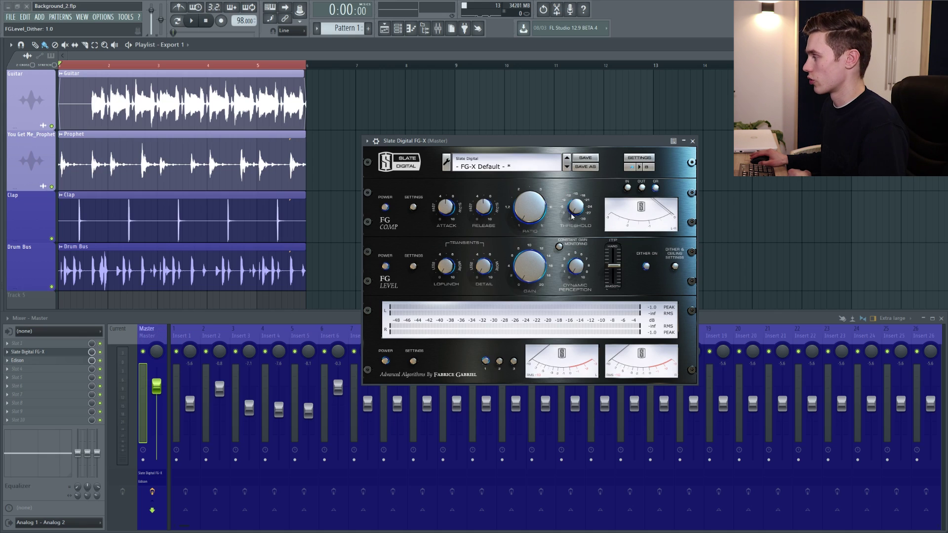
pyautogui.click(693, 141)
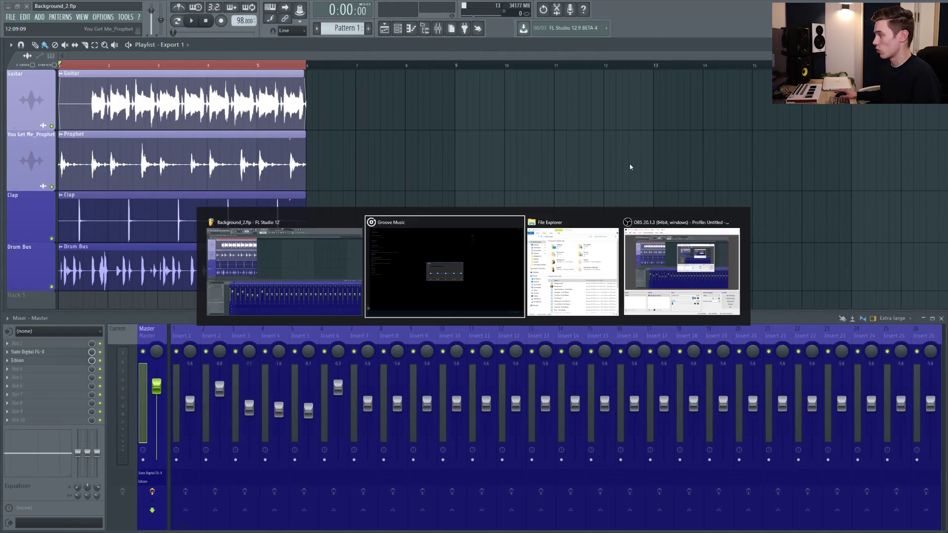
# - Close the equalizer, go back to Settings, and reopen the Equalizer's preset list
pyautogui.click(578, 217)
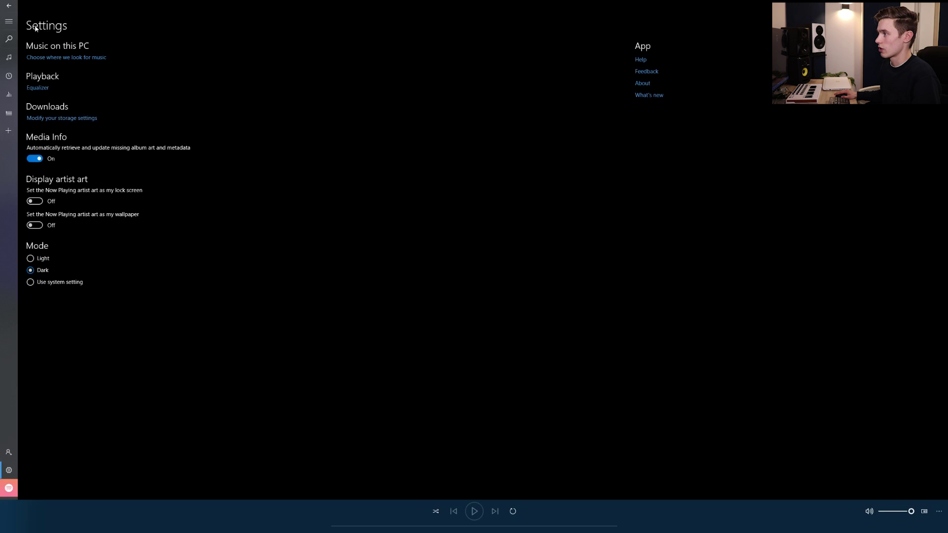
pyautogui.click(8, 6)
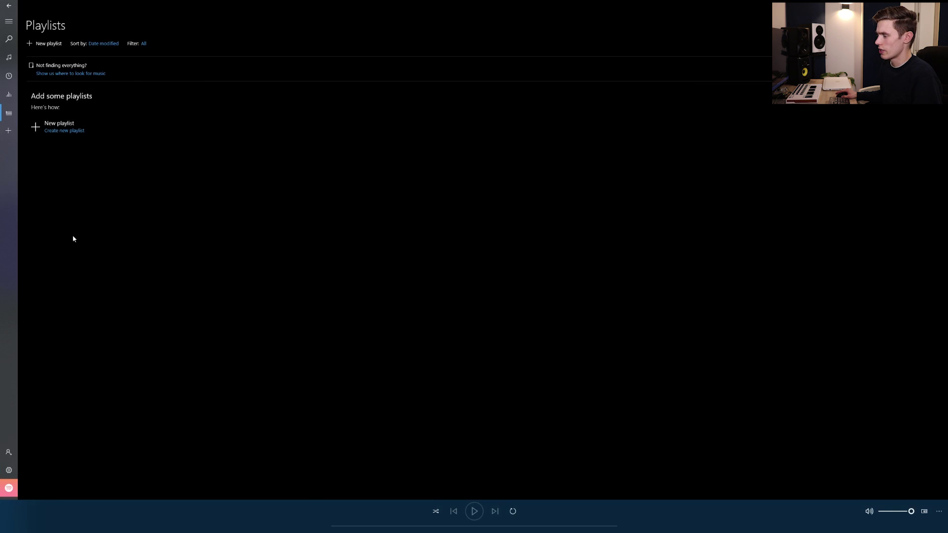
pyautogui.click(9, 470)
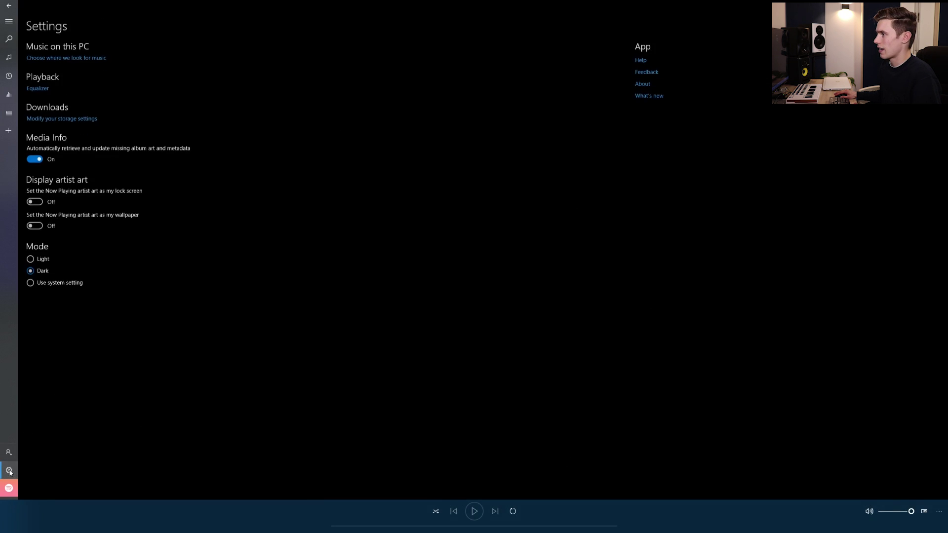
pyautogui.click(40, 88)
pyautogui.click(419, 232)
# - Keep the equalizer on the Flat preset with all five bands at 0
pyautogui.click(393, 132)
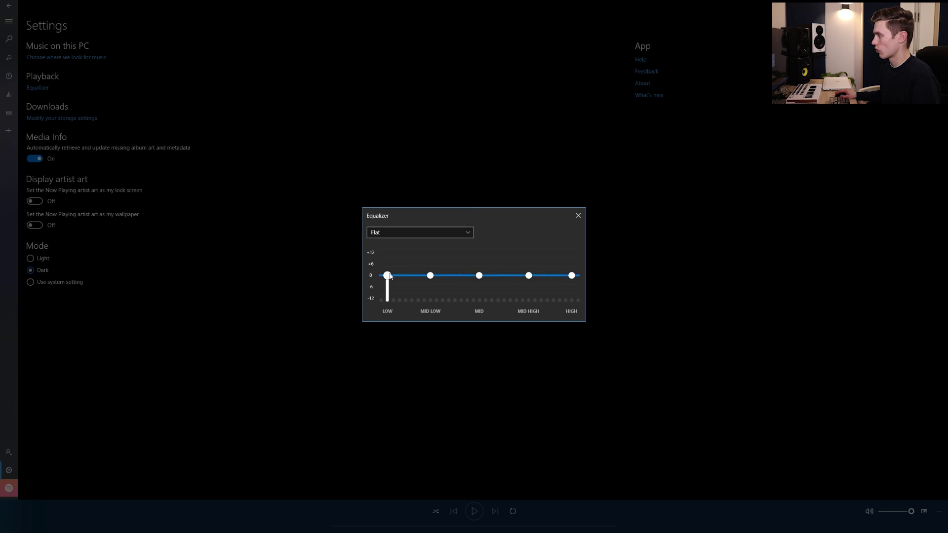